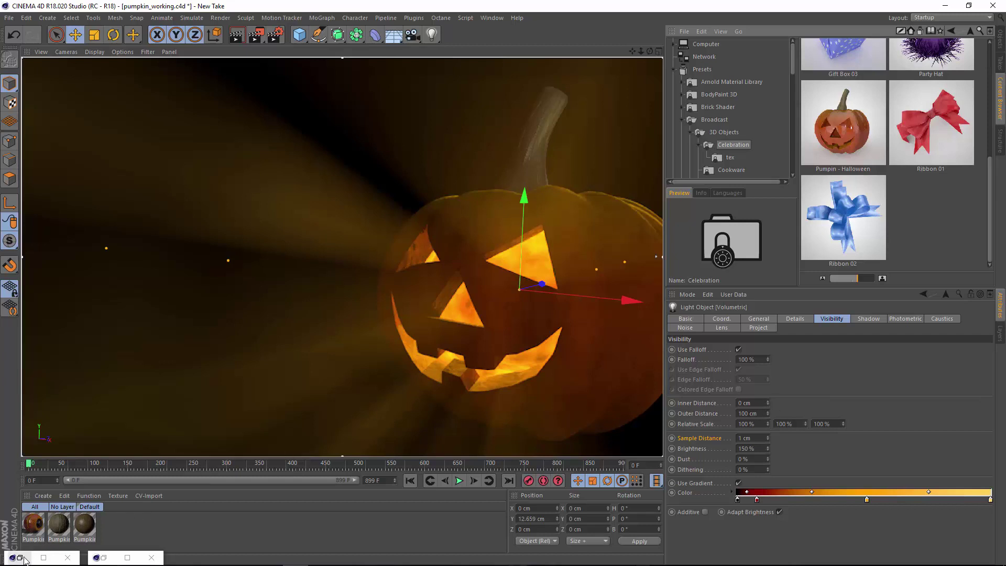
Check the Sample Distance help, then preview the Pumpin - Halloween preset and list its objects.
{"action": "left_click", "coordinate": [103, 557]}
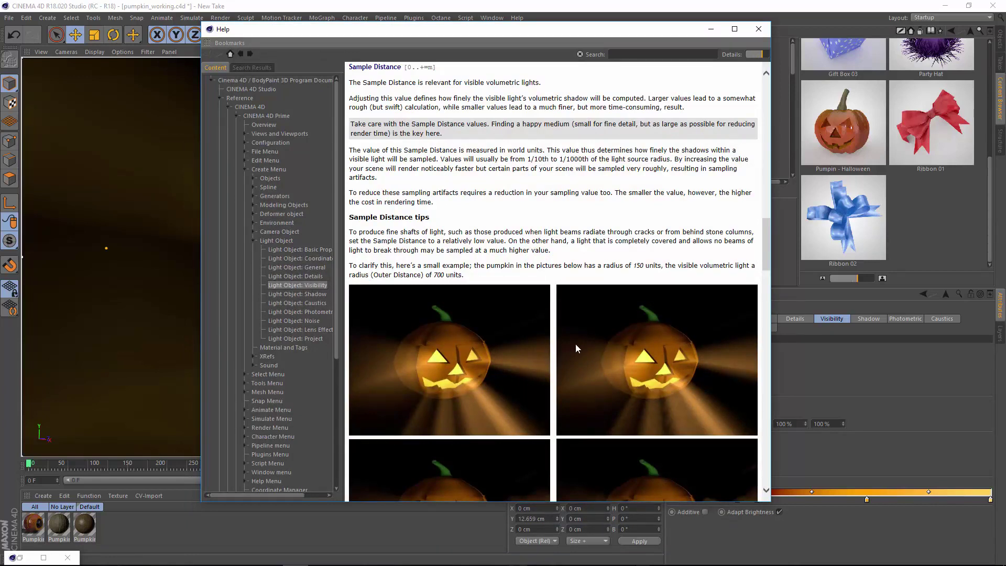
{"action": "left_click", "coordinate": [711, 30]}
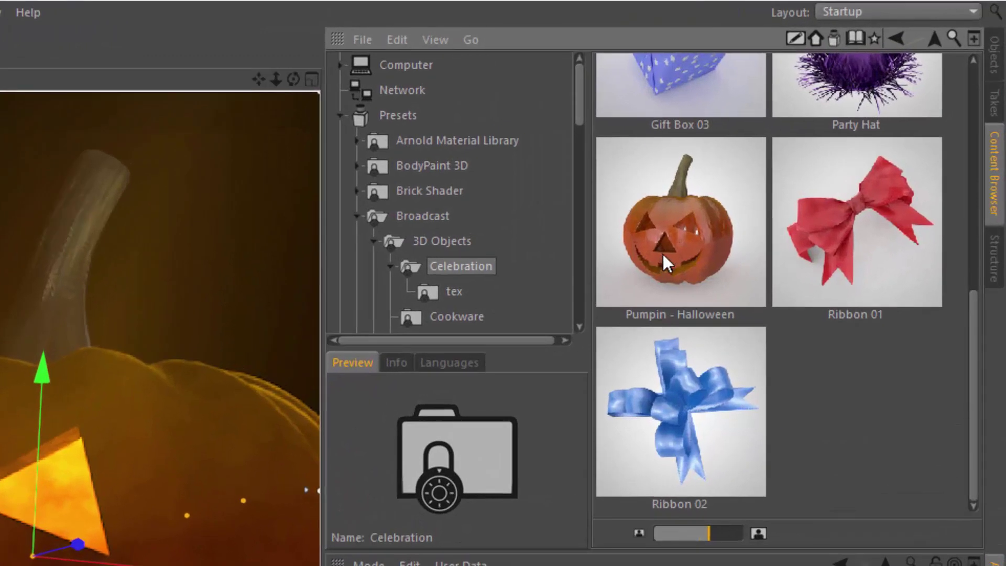
{"action": "left_click", "coordinate": [662, 253]}
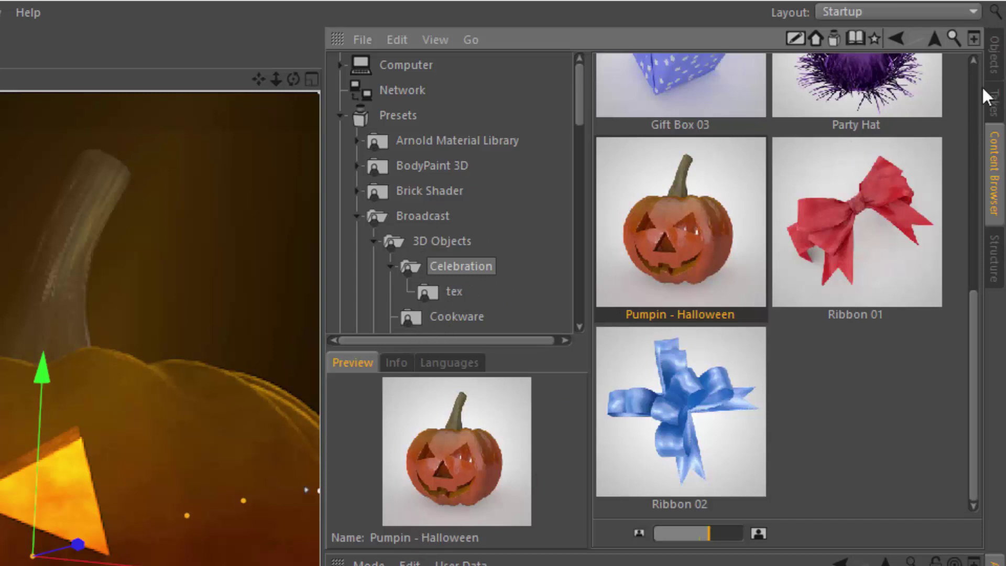
{"action": "left_click", "coordinate": [993, 55]}
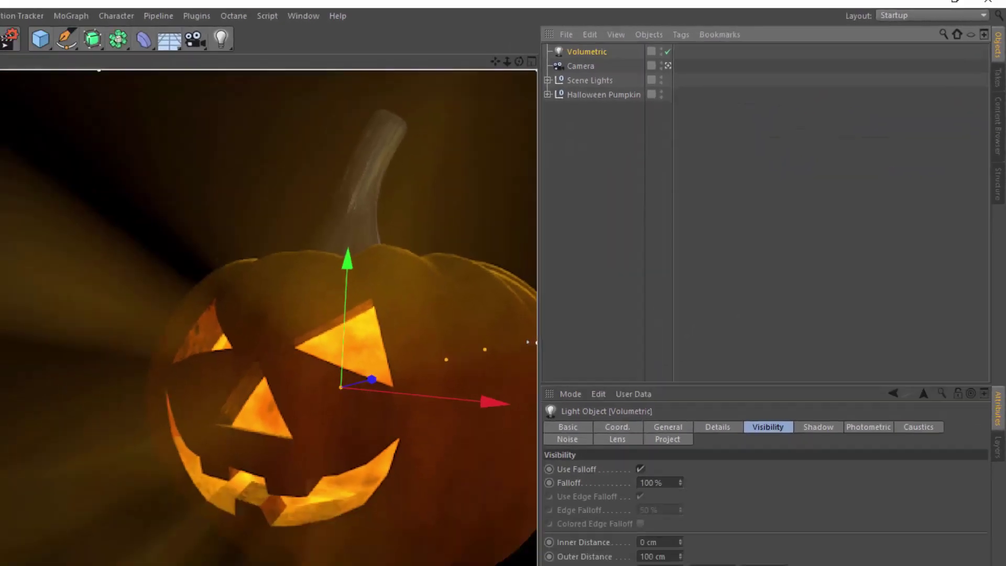
Try the Volumetric light's Visible Light mode as plain Visible, then return it to Volumetric.
{"action": "left_click", "coordinate": [668, 427]}
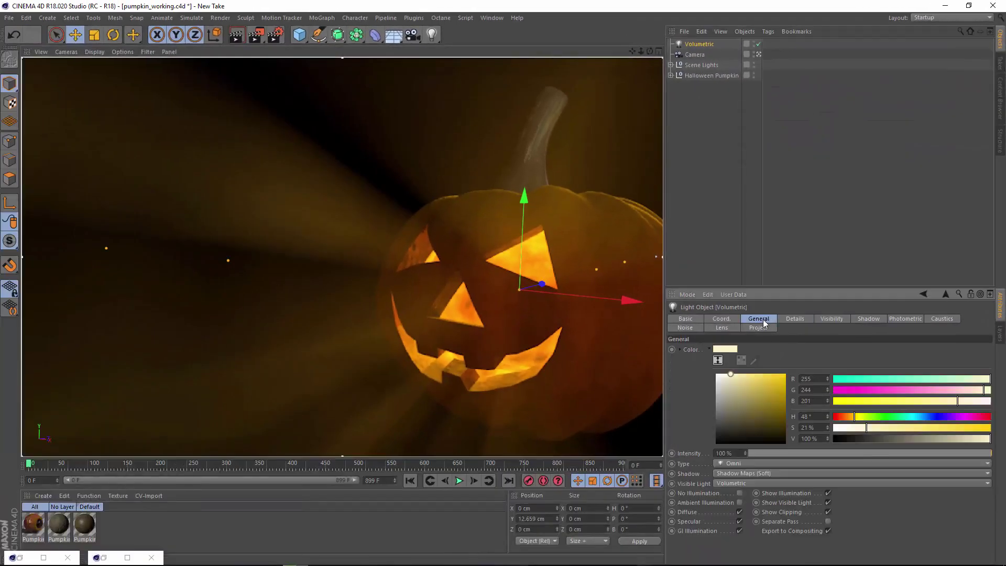
{"action": "left_click", "coordinate": [740, 482]}
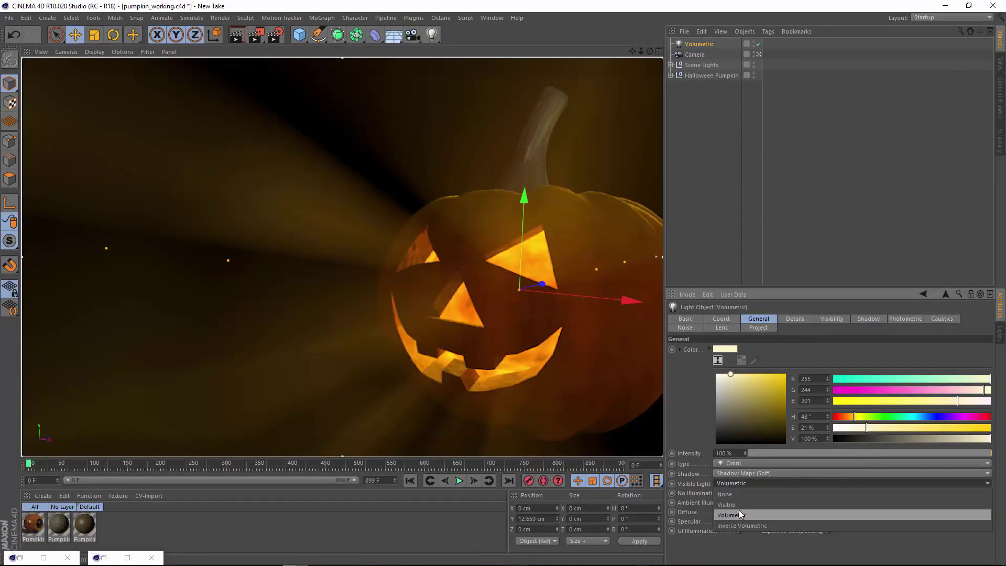
{"action": "left_click", "coordinate": [737, 504]}
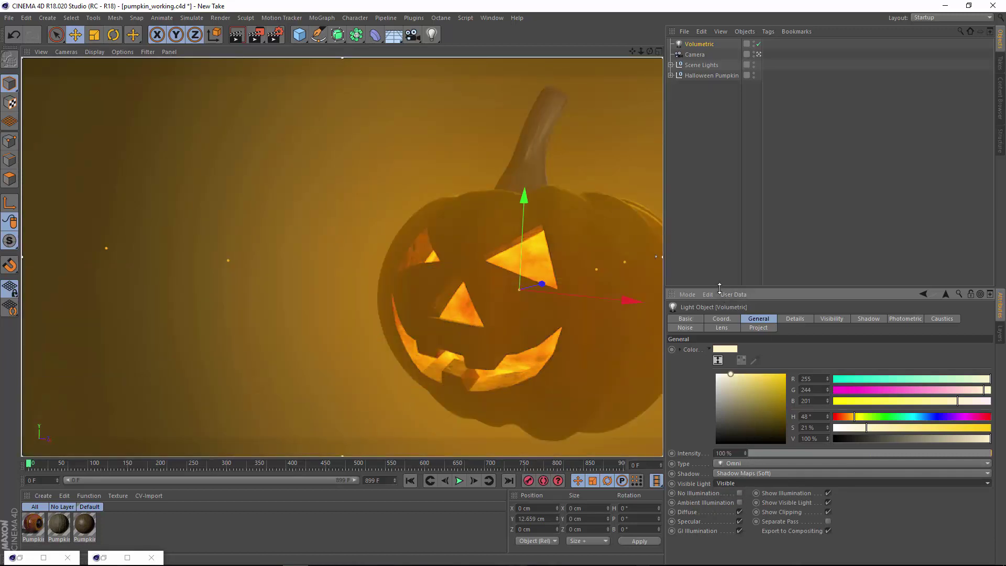
{"action": "left_click", "coordinate": [749, 485]}
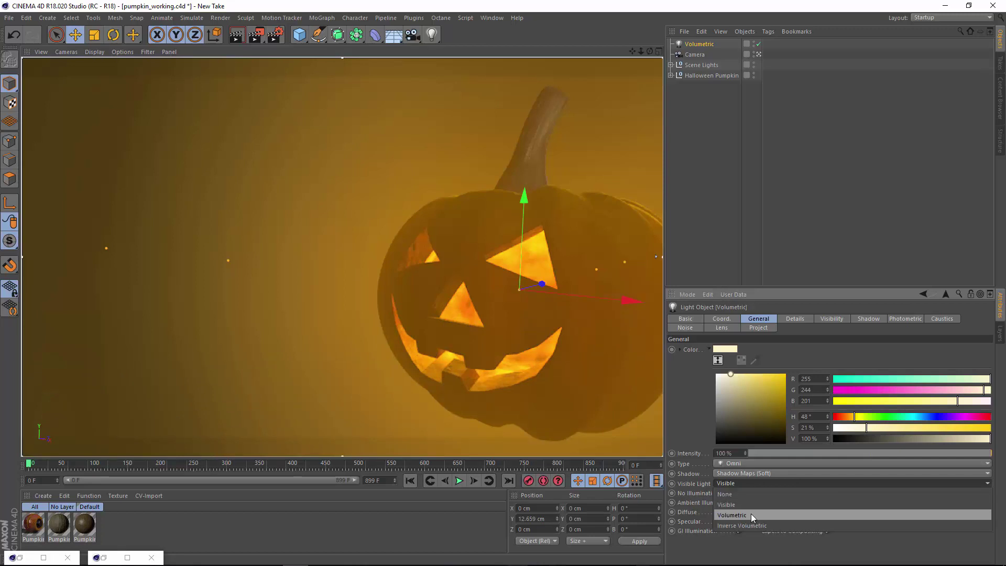
{"action": "left_click", "coordinate": [751, 514]}
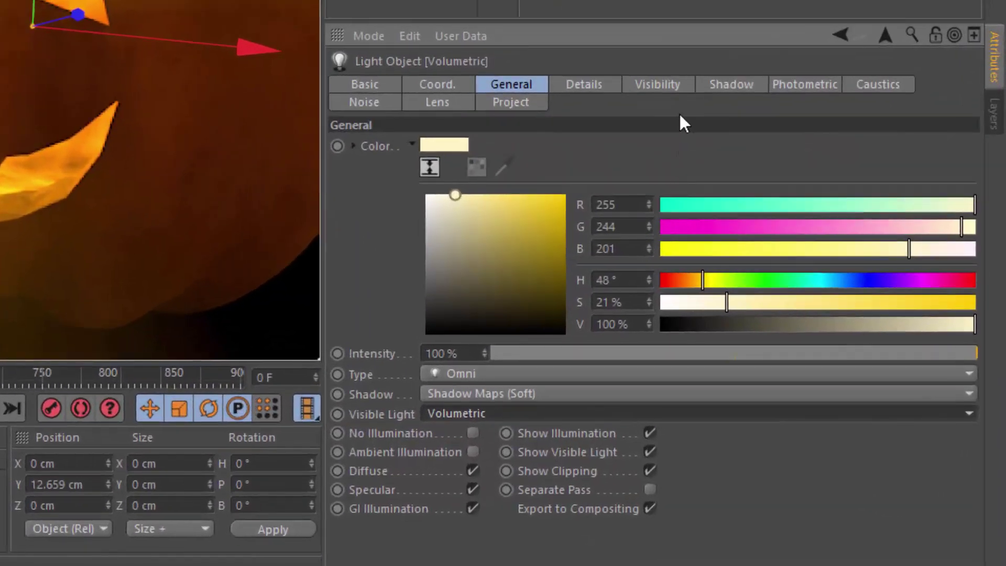
Set the Volumetric light's Sample Distance to 25 cm in its Visibility settings.
{"action": "left_click", "coordinate": [668, 87]}
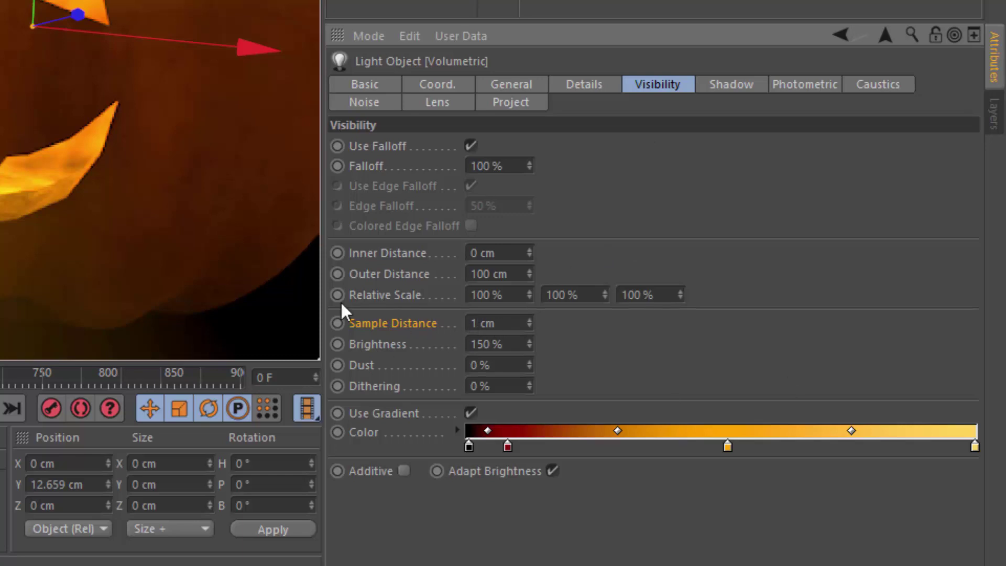
{"action": "double_click", "coordinate": [496, 323]}
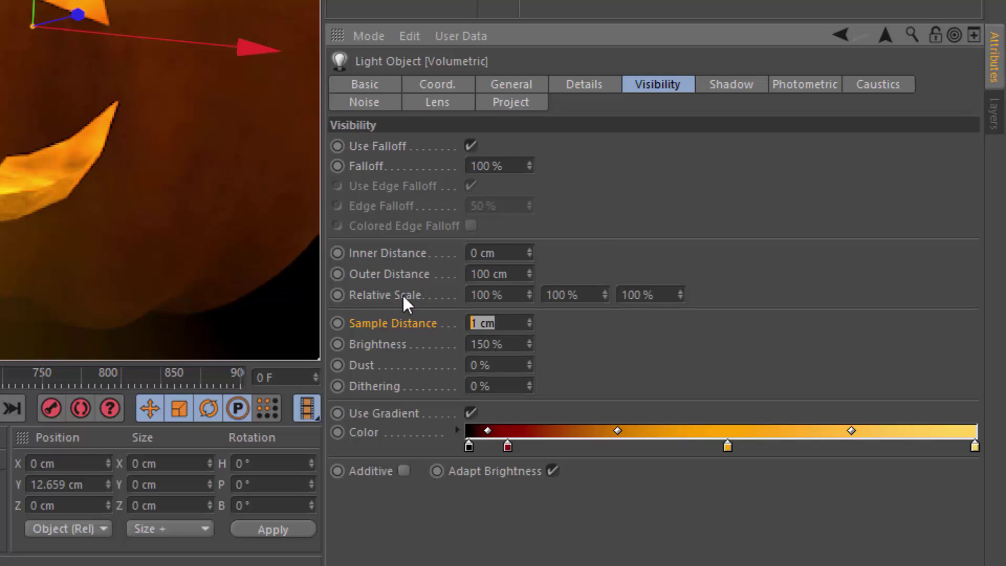
{"action": "type", "text": "25"}
{"action": "key", "text": "Return"}
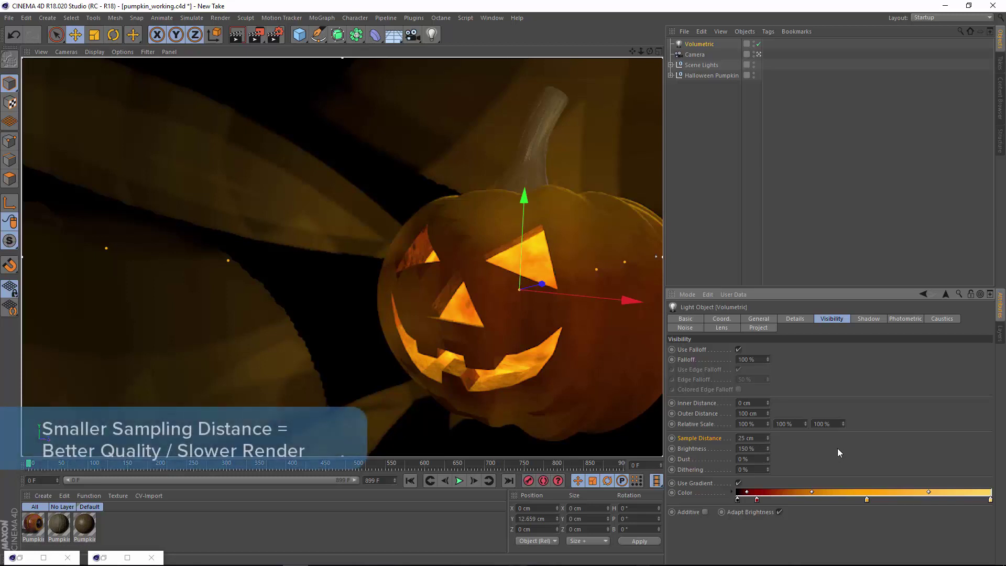
Return Sample Distance to 1 cm and bring the Picture Viewer's render history back up.
{"action": "left_click", "coordinate": [759, 439]}
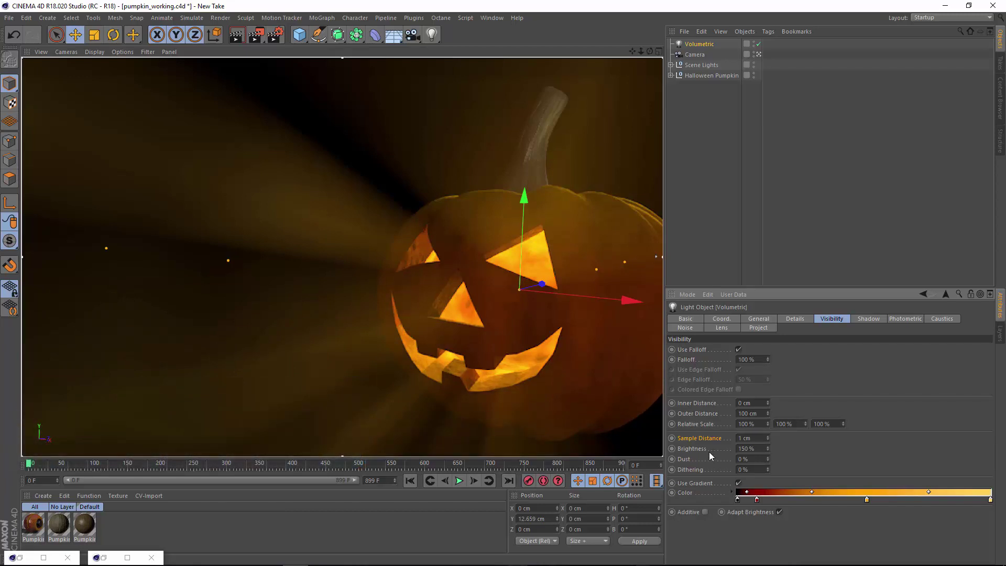
{"action": "left_click", "coordinate": [20, 557]}
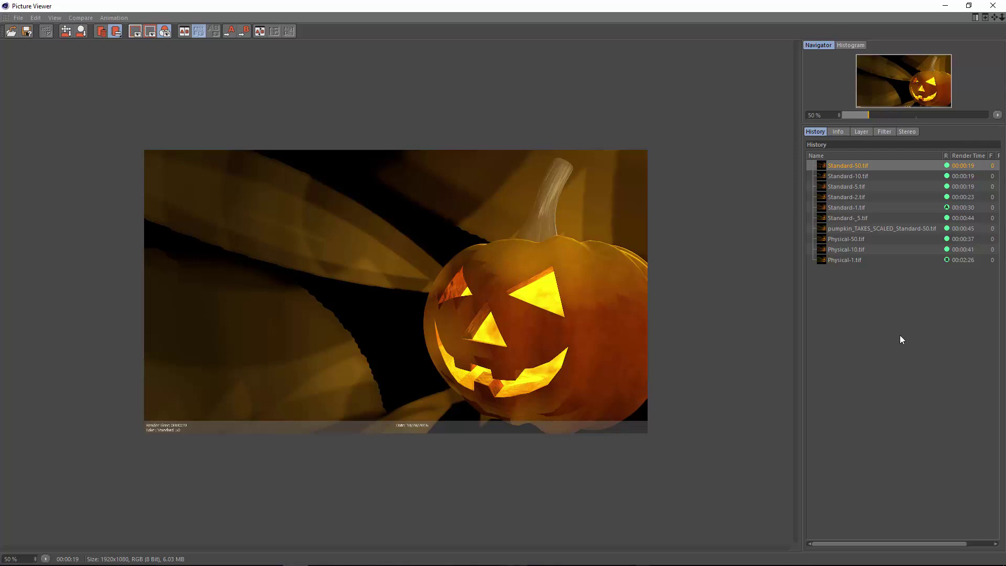
Compare the Standard-10, 5, 2, 1 and _5 renders, ending on Physical-50.tif.
{"action": "left_click", "coordinate": [858, 178]}
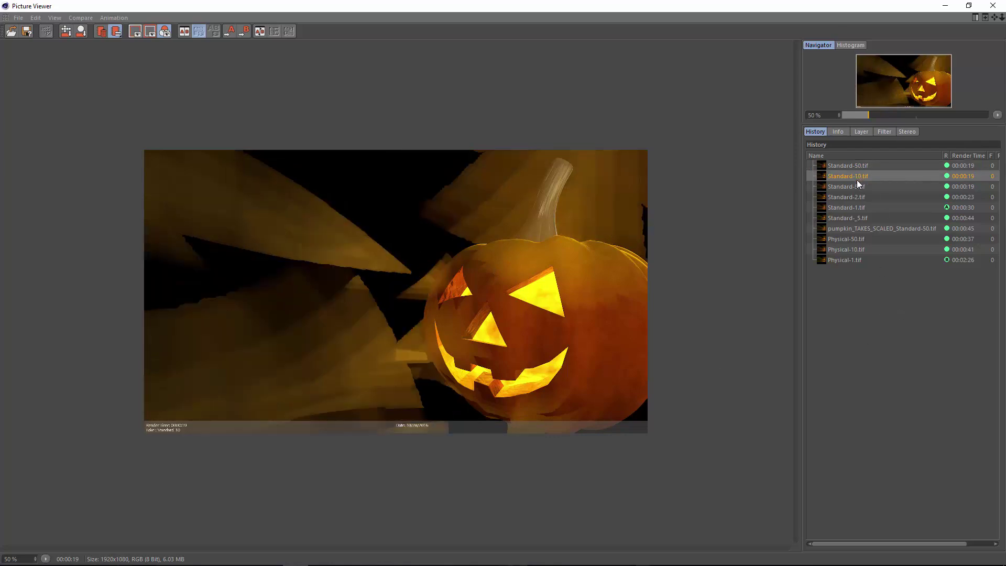
{"action": "left_click", "coordinate": [854, 185]}
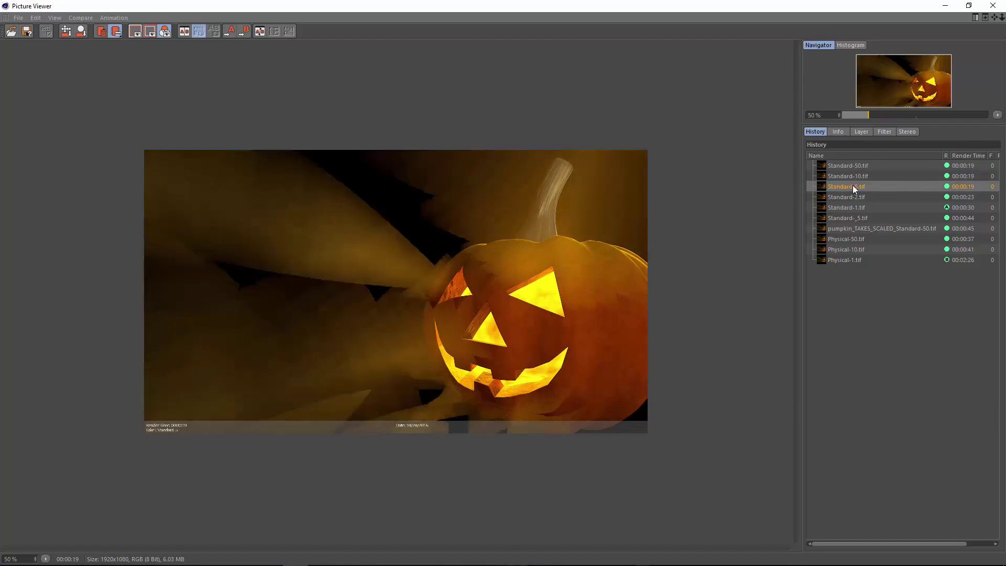
{"action": "left_click", "coordinate": [850, 197]}
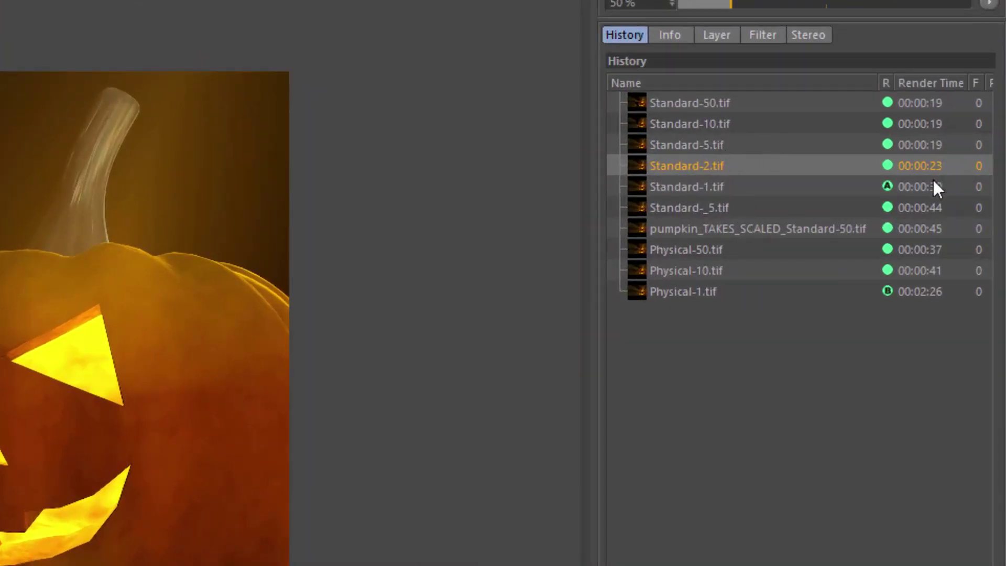
{"action": "left_click", "coordinate": [927, 190]}
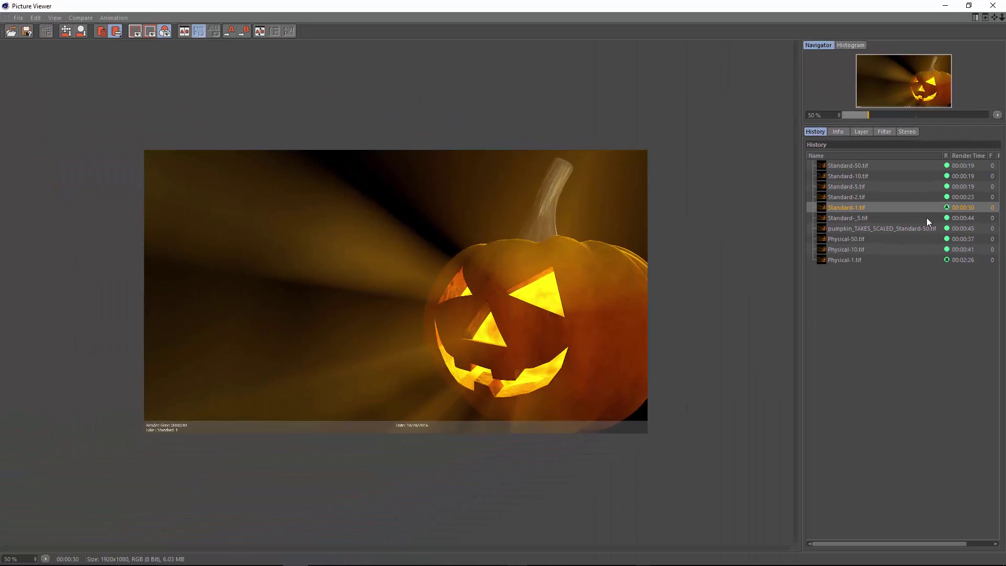
{"action": "left_click", "coordinate": [862, 217]}
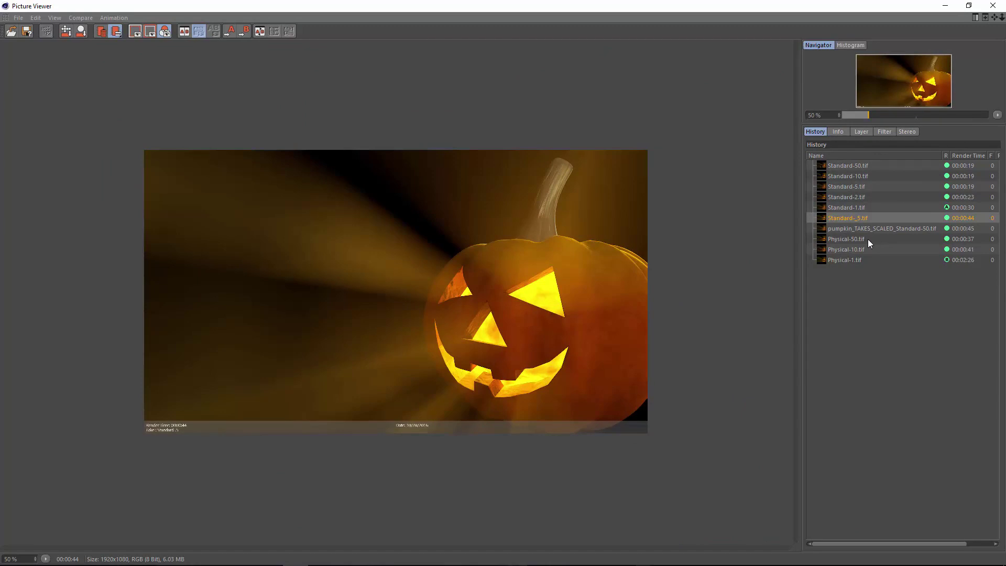
{"action": "left_click", "coordinate": [867, 240]}
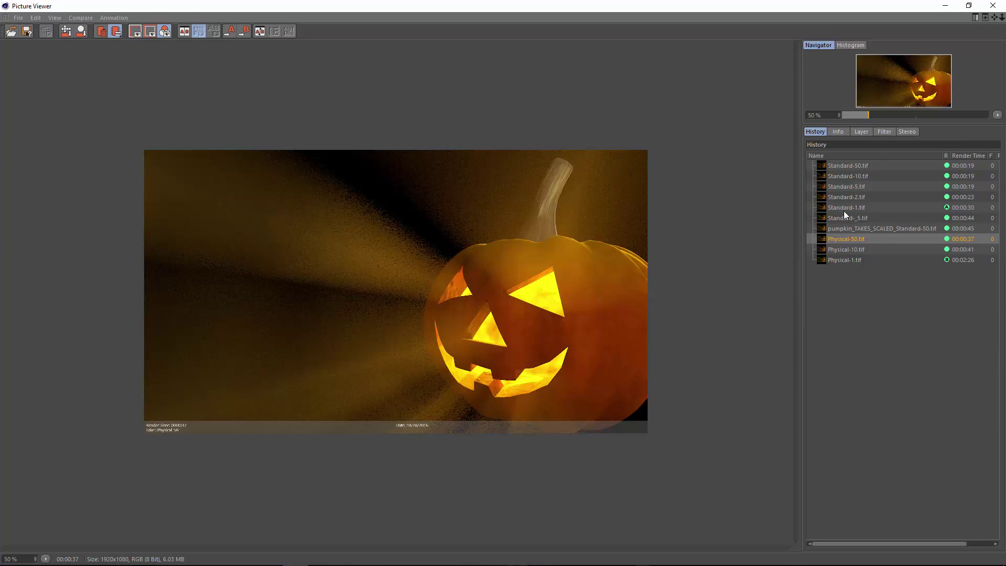
Compare Standard-50 with Physical-50, Physical-10 and Physical-1, then return to Standard-_5.tif.
{"action": "left_click", "coordinate": [851, 167]}
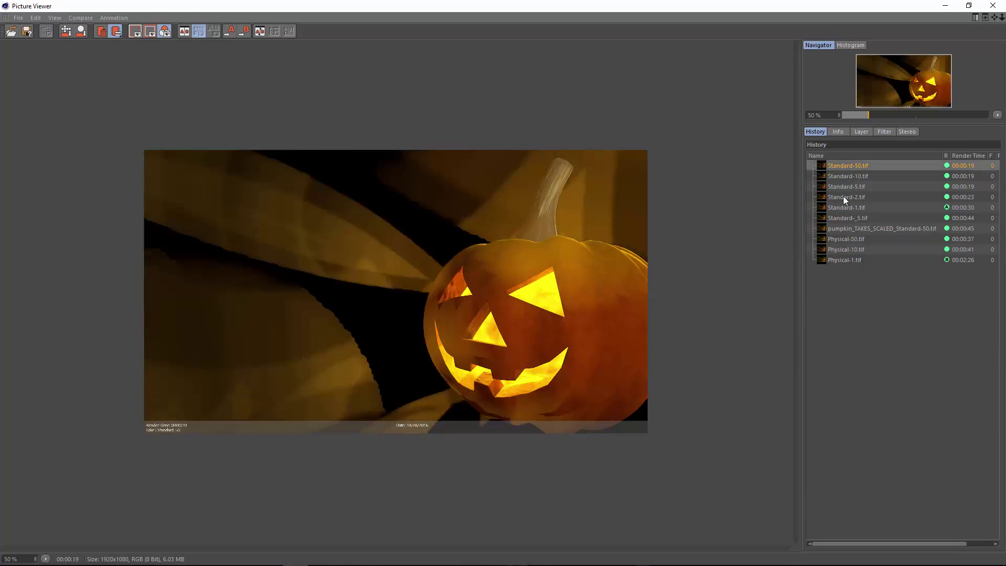
{"action": "left_click", "coordinate": [866, 241]}
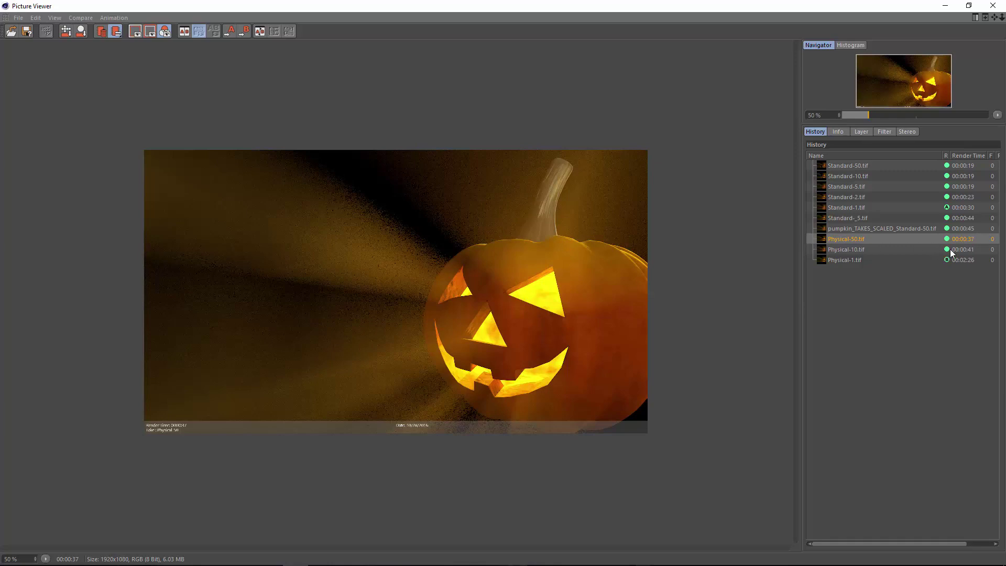
{"action": "left_click", "coordinate": [856, 251]}
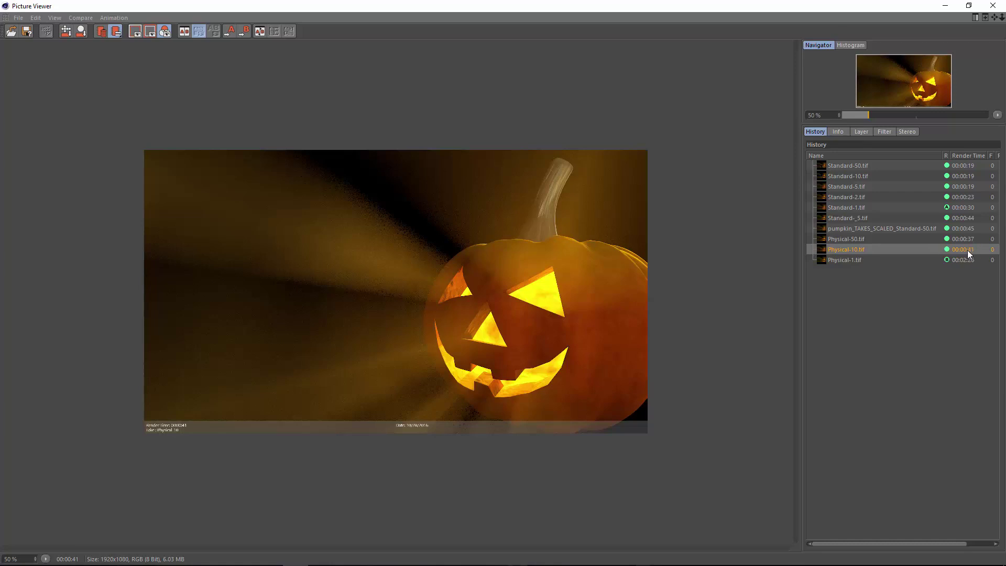
{"action": "left_click", "coordinate": [853, 261]}
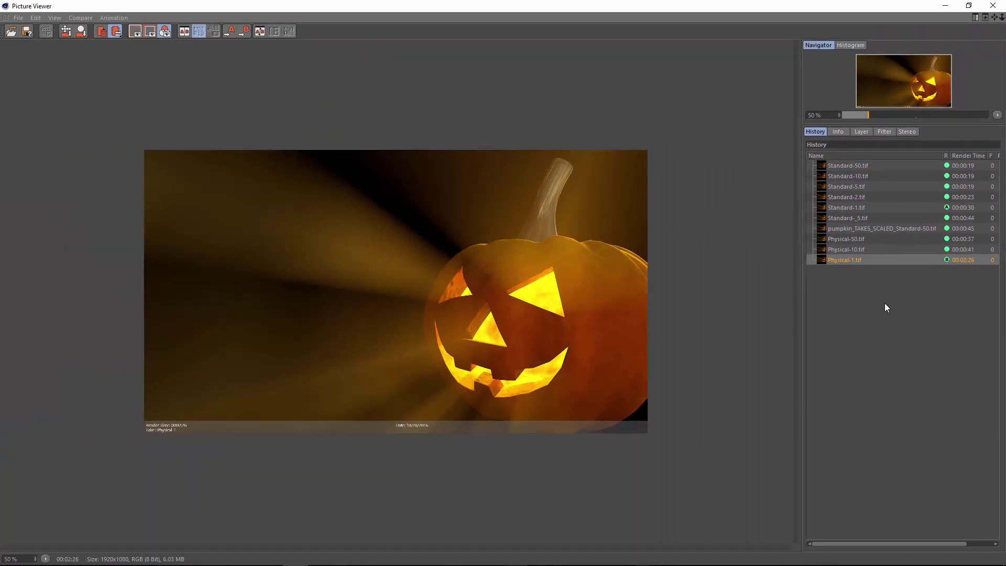
{"action": "left_click", "coordinate": [866, 220]}
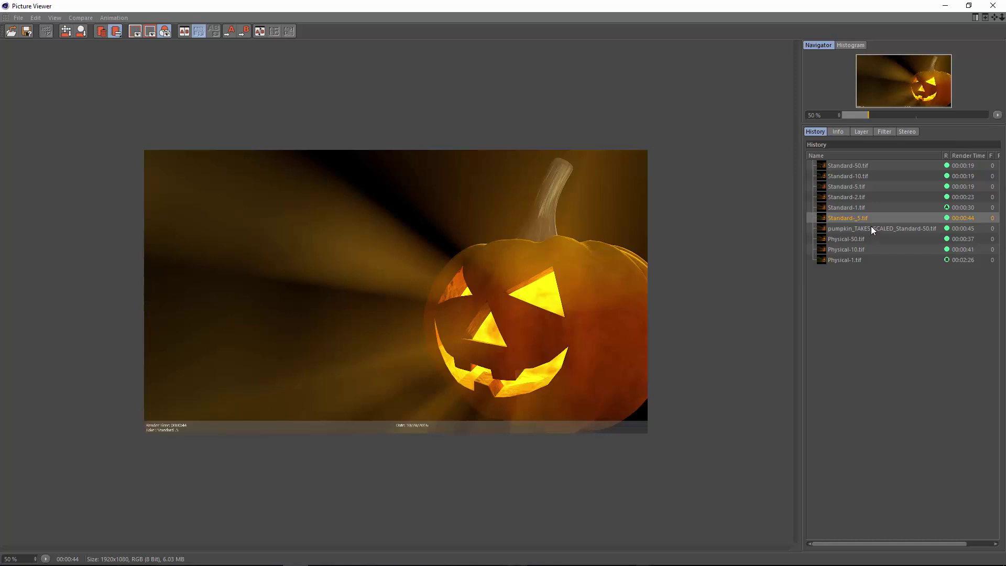
Flip between Standard-_5.tif and pumpkin_TAKES_SCALED_Standard-50.tif, ending on the scaled render.
{"action": "left_click", "coordinate": [871, 229]}
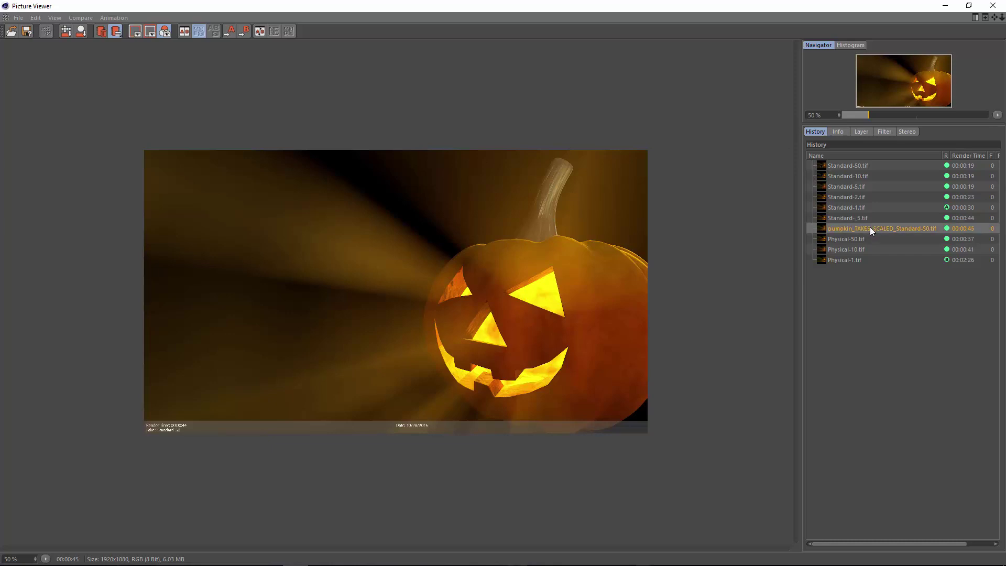
{"action": "left_click", "coordinate": [868, 216]}
{"action": "left_click", "coordinate": [868, 225]}
{"action": "left_click", "coordinate": [868, 217]}
{"action": "left_click", "coordinate": [869, 229]}
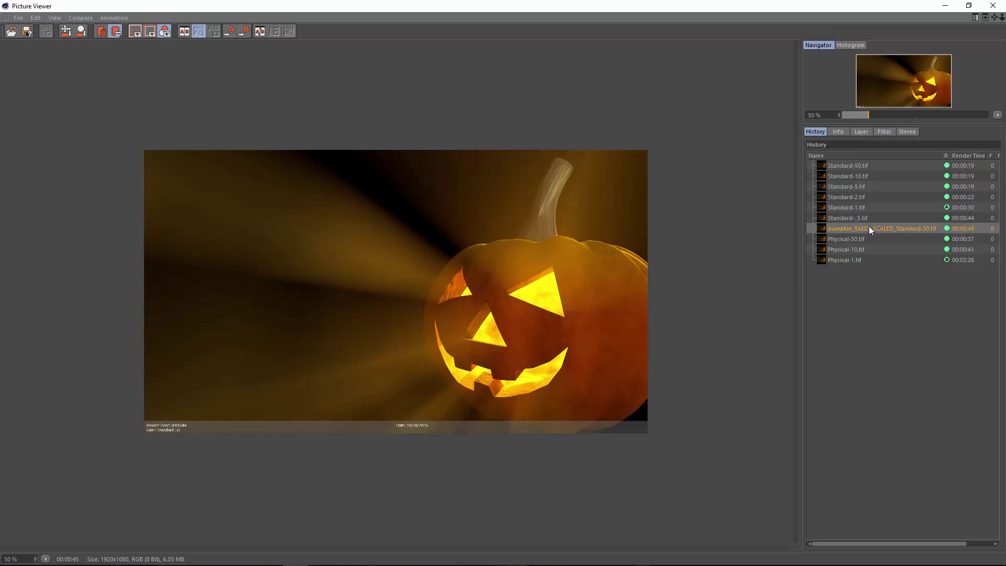